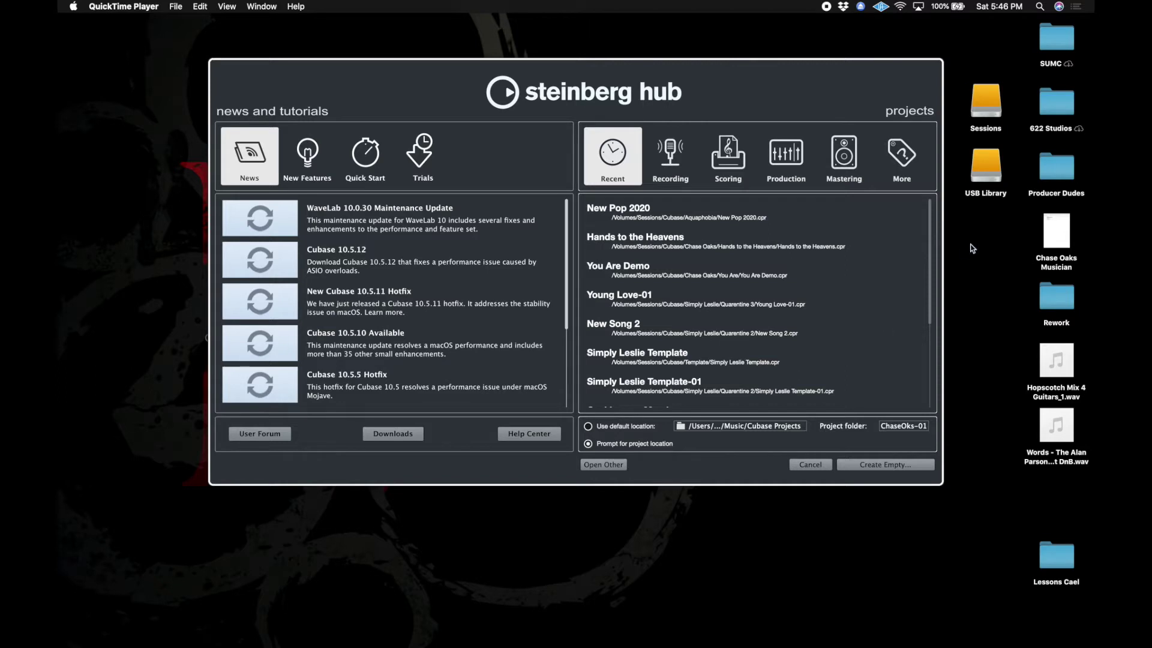
Step: Open the Sessions drive and look through its top-level folders, from 622 Studios to Youtube
click(988, 99)
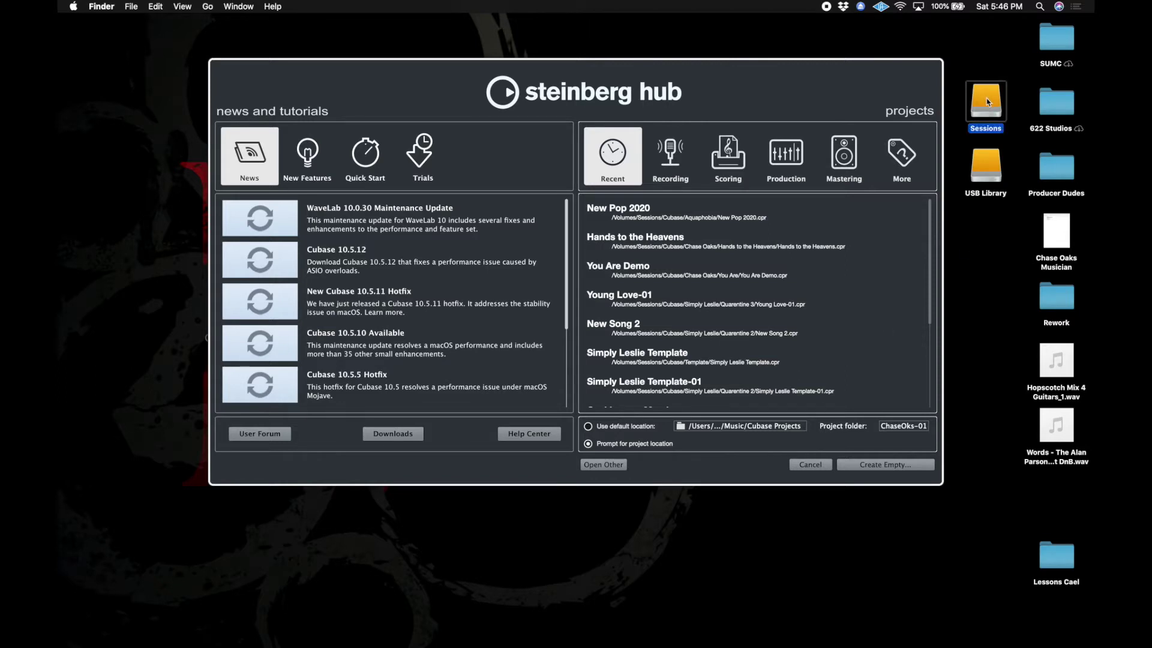
double_click(988, 102)
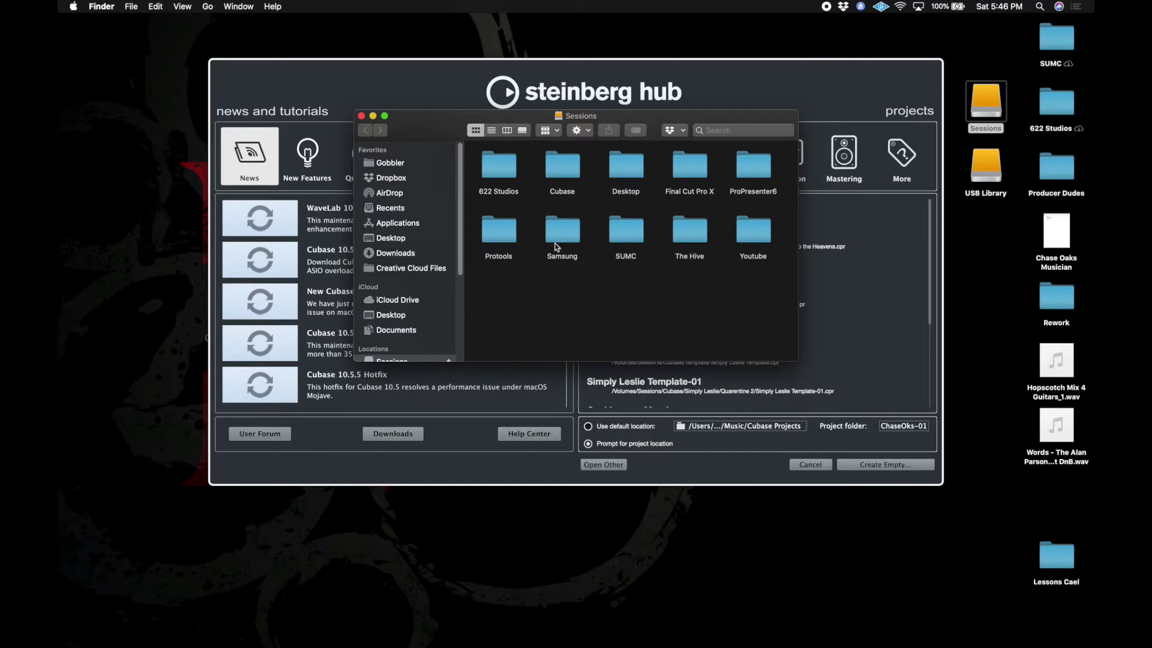
click(502, 171)
click(500, 241)
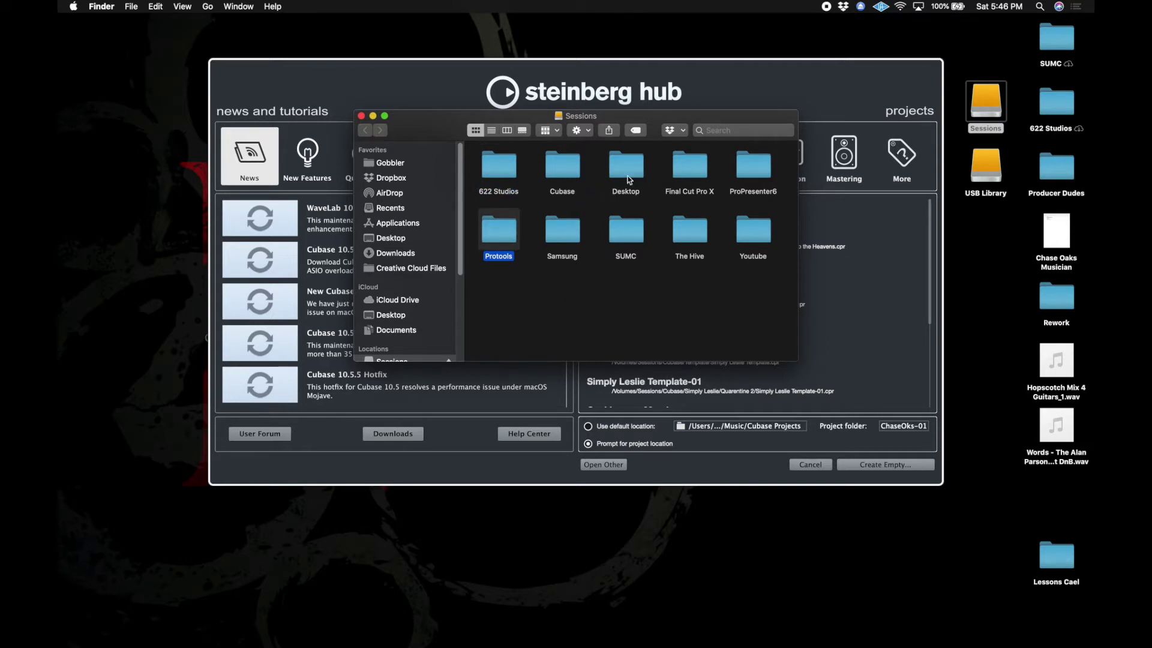
click(689, 168)
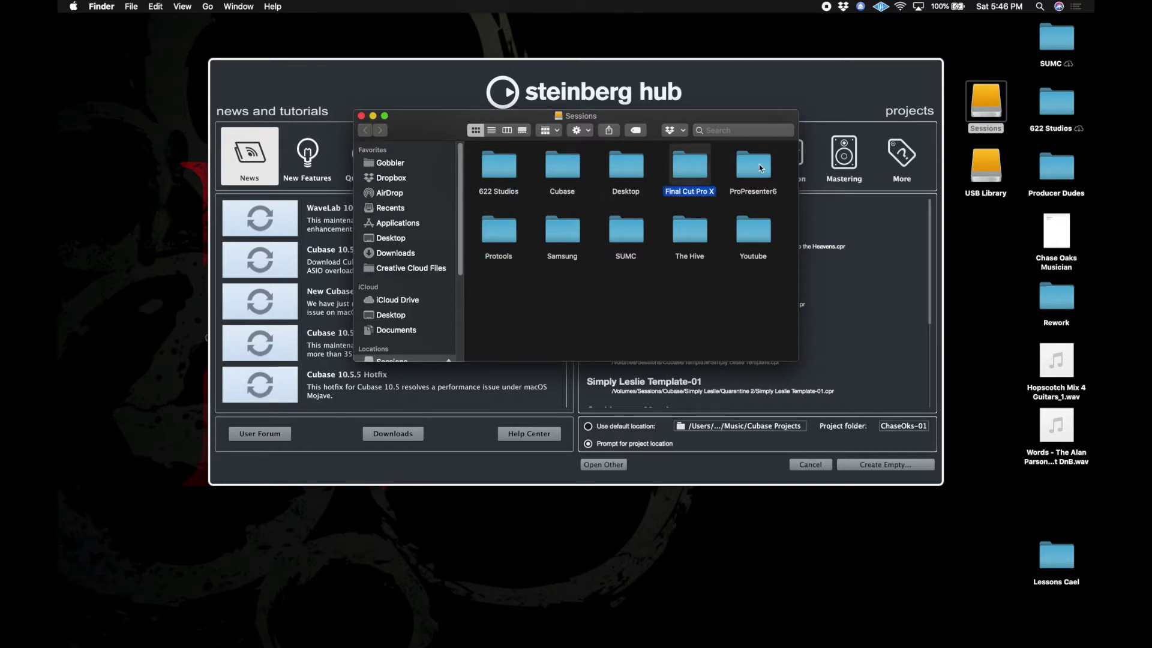
click(700, 241)
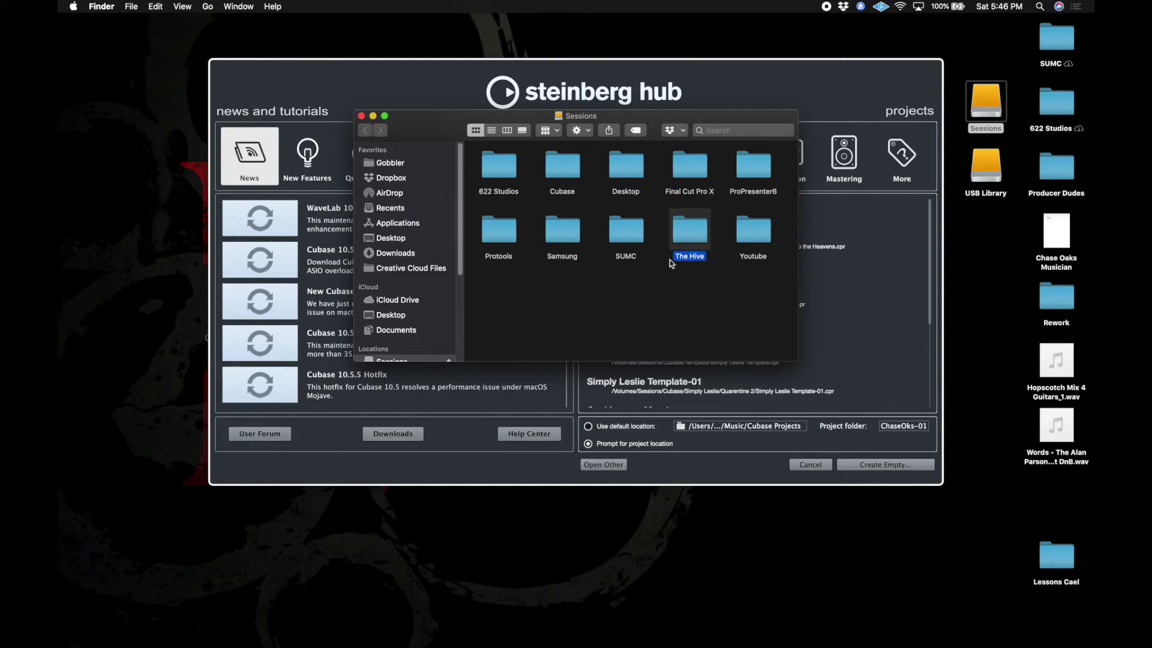
click(638, 238)
click(664, 322)
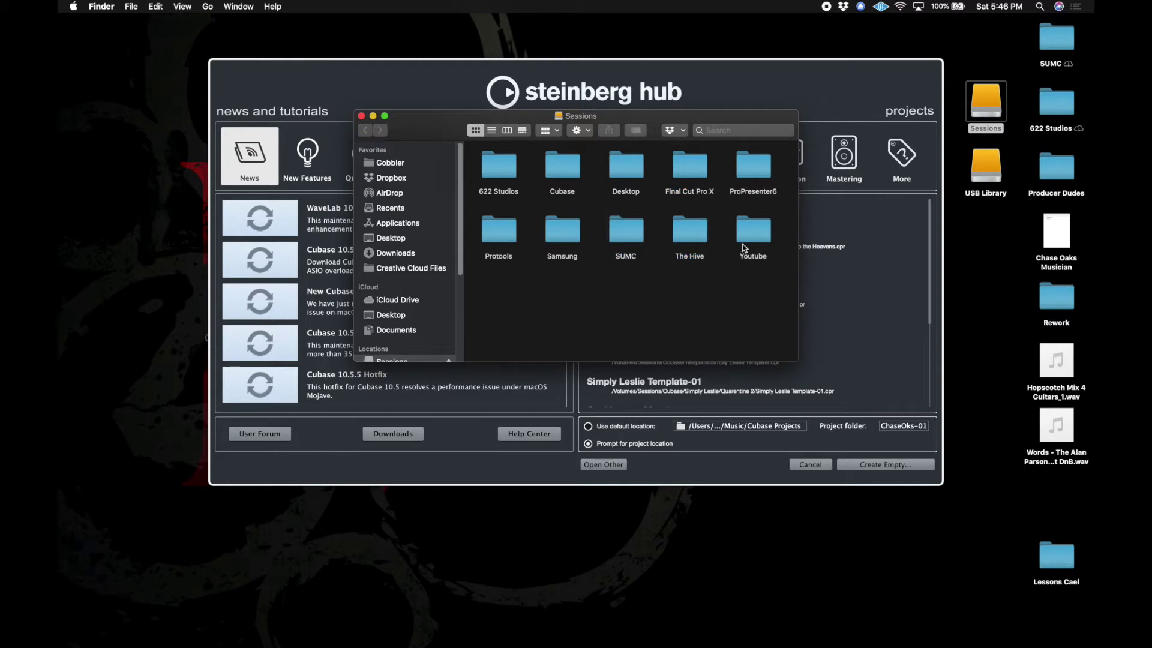
click(744, 246)
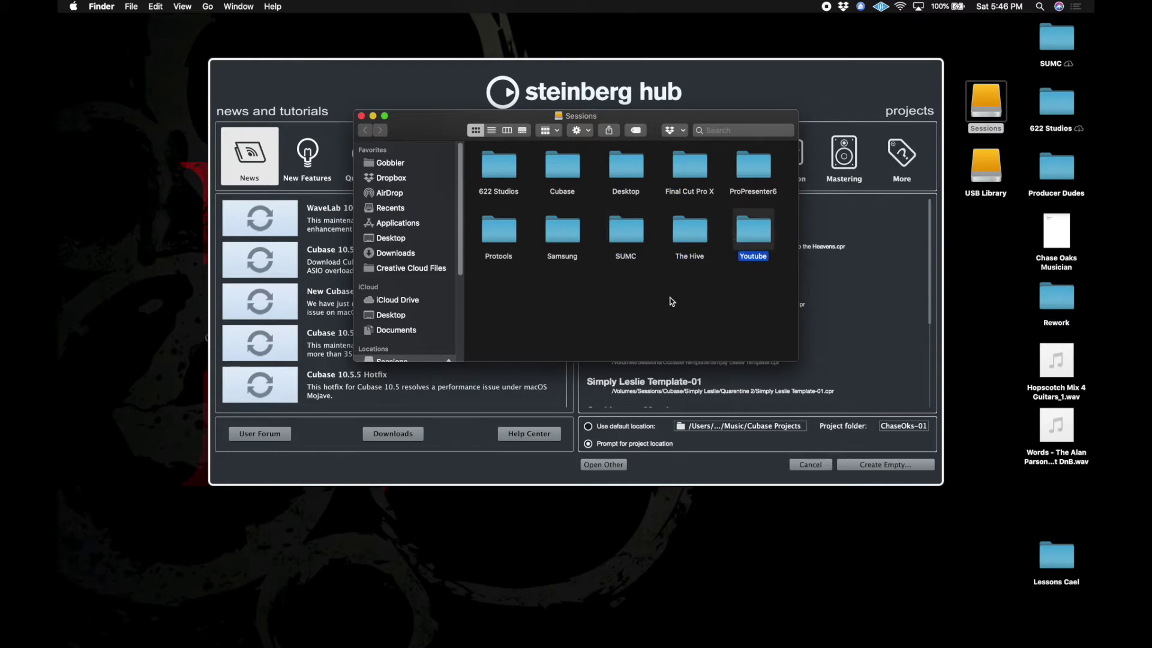
Step: Open the Cubase folder, look through its project folders including Producer Dudes, then close the window
click(566, 164)
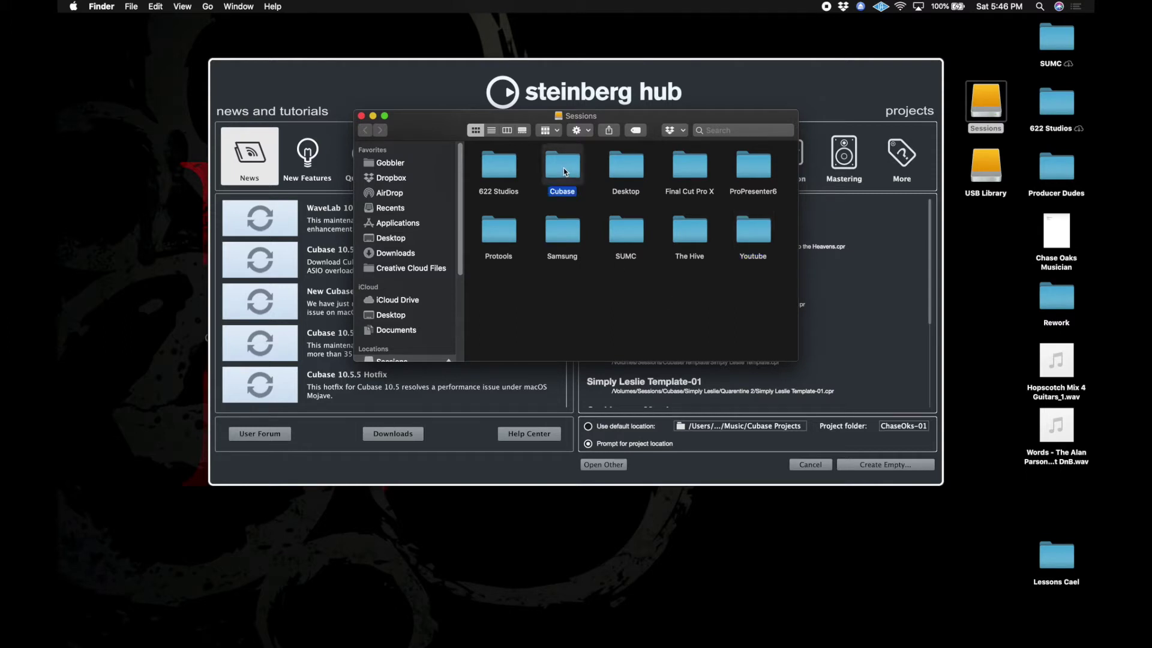
double_click(564, 172)
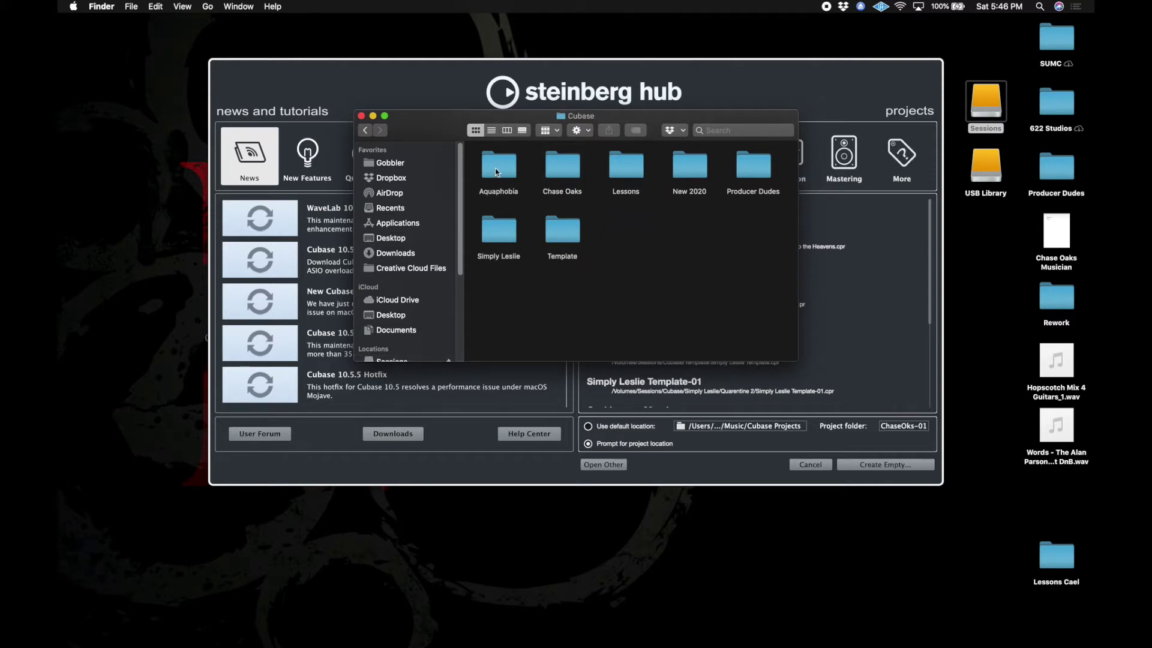
click(492, 220)
click(549, 169)
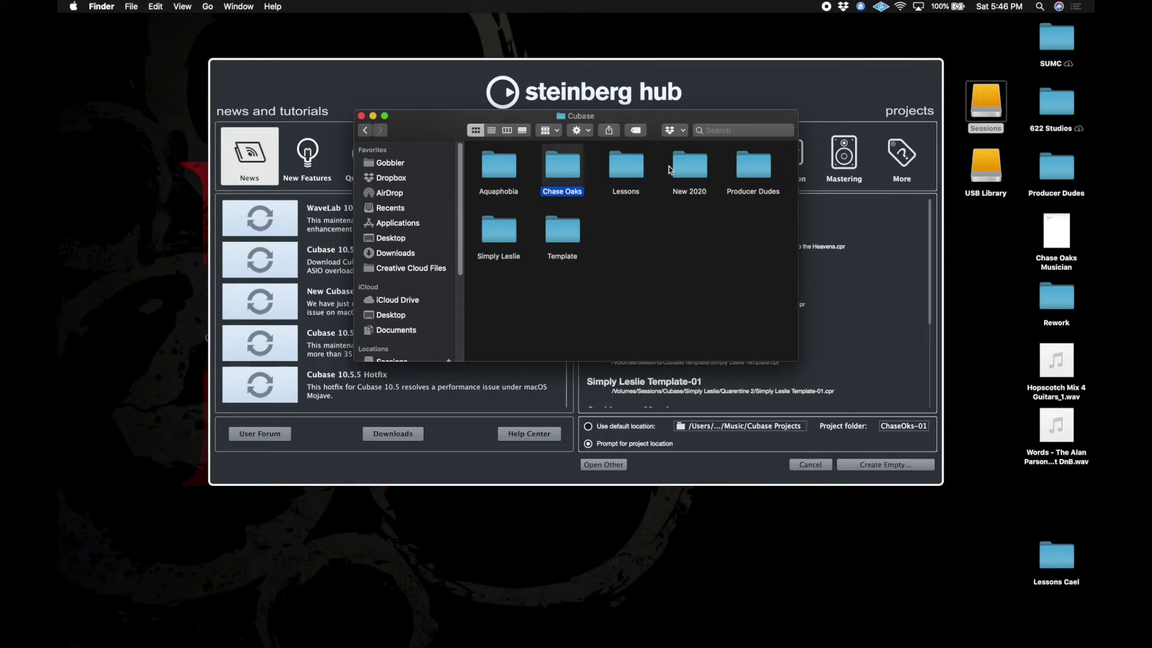
click(760, 198)
click(757, 193)
click(701, 231)
click(363, 130)
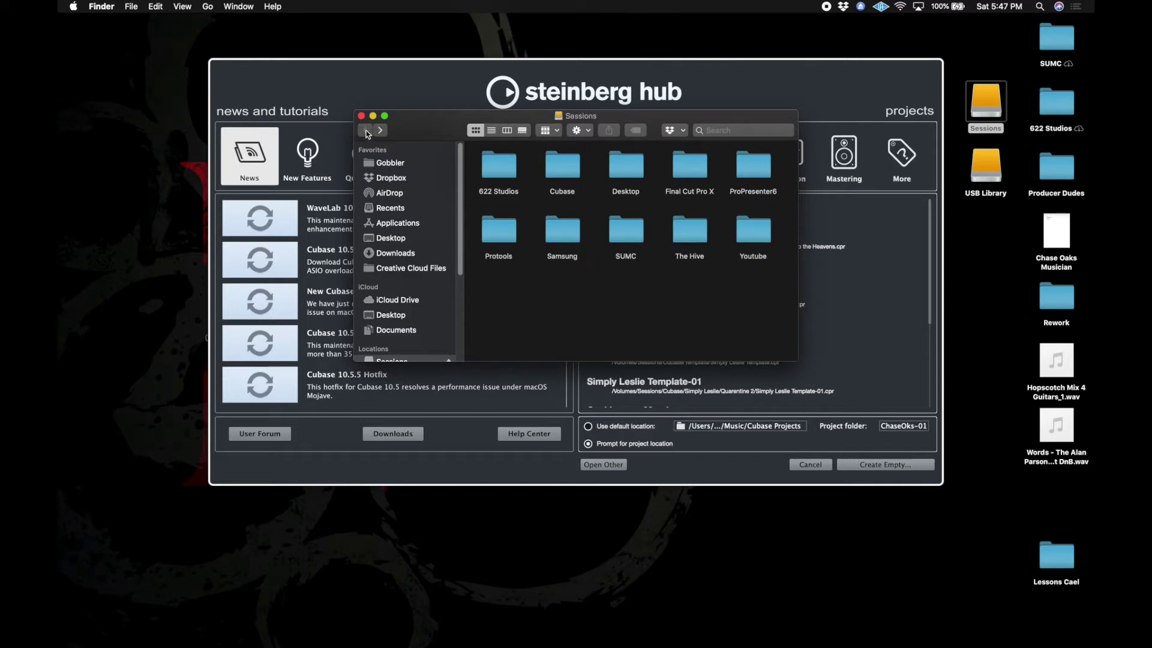
click(361, 116)
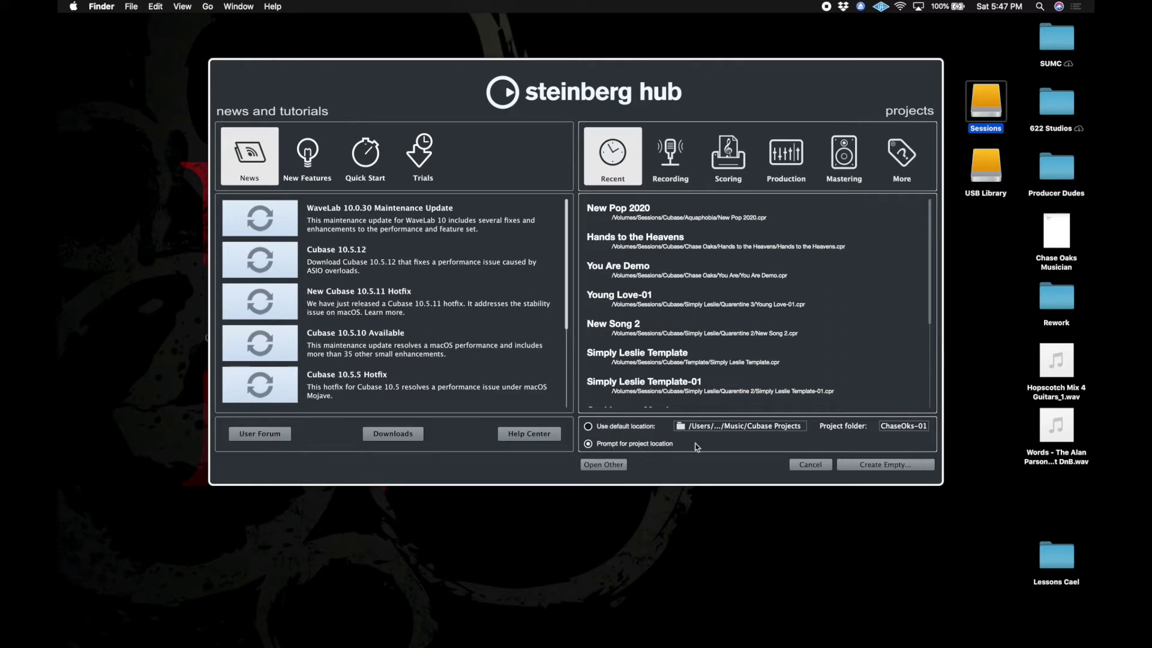
Step: Create an empty Cubase project located in Producer Dudes > Video 1
click(864, 465)
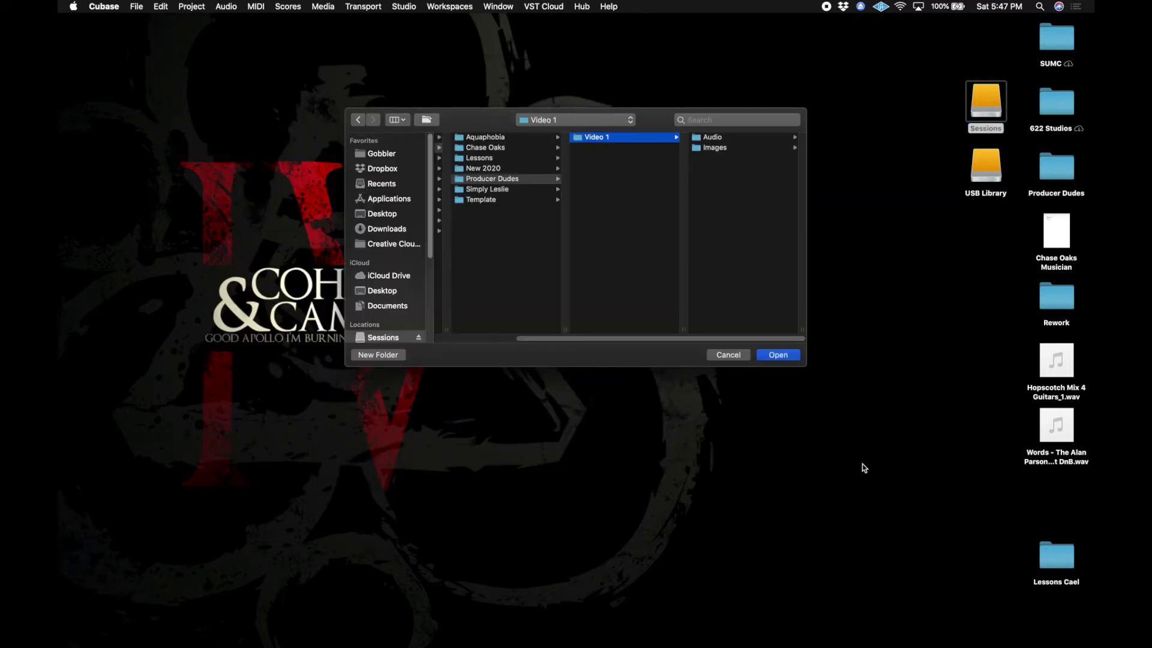
click(491, 181)
click(624, 142)
click(782, 356)
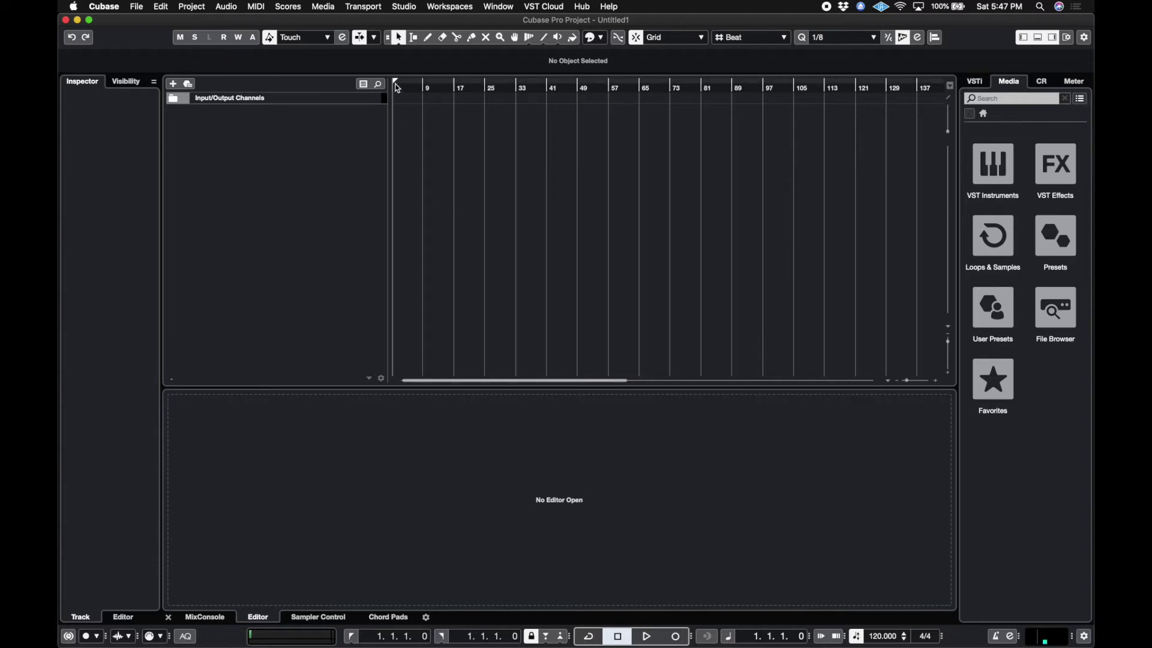
Step: Add one stereo audio track, Audio 01, and start recording on it
click(174, 84)
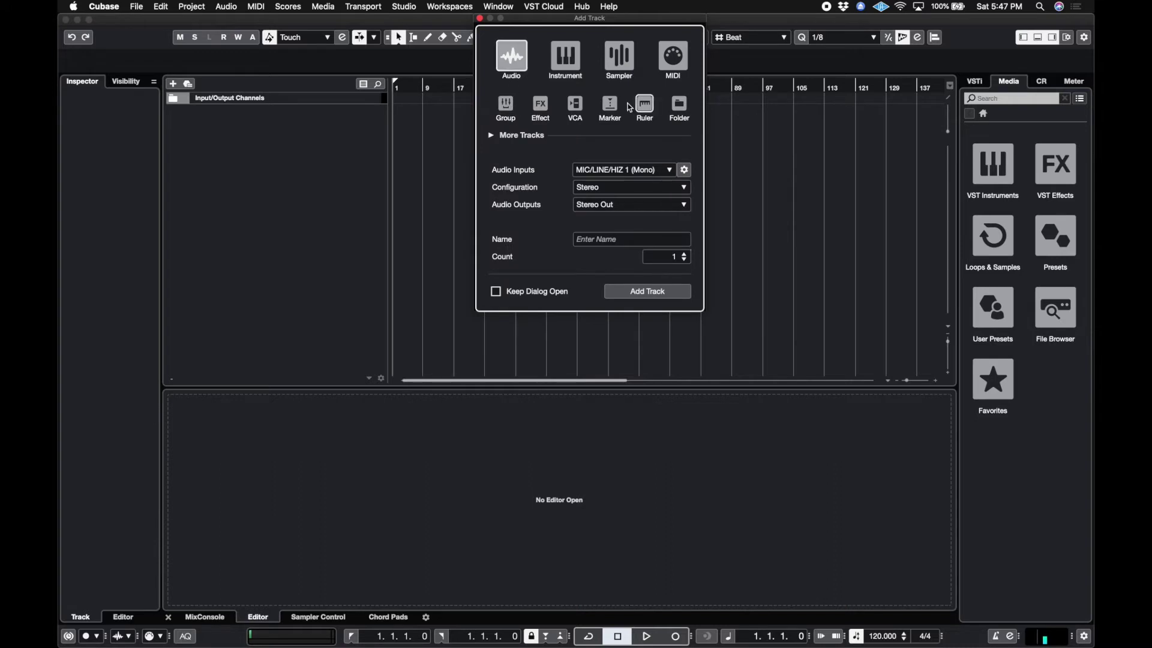
click(647, 291)
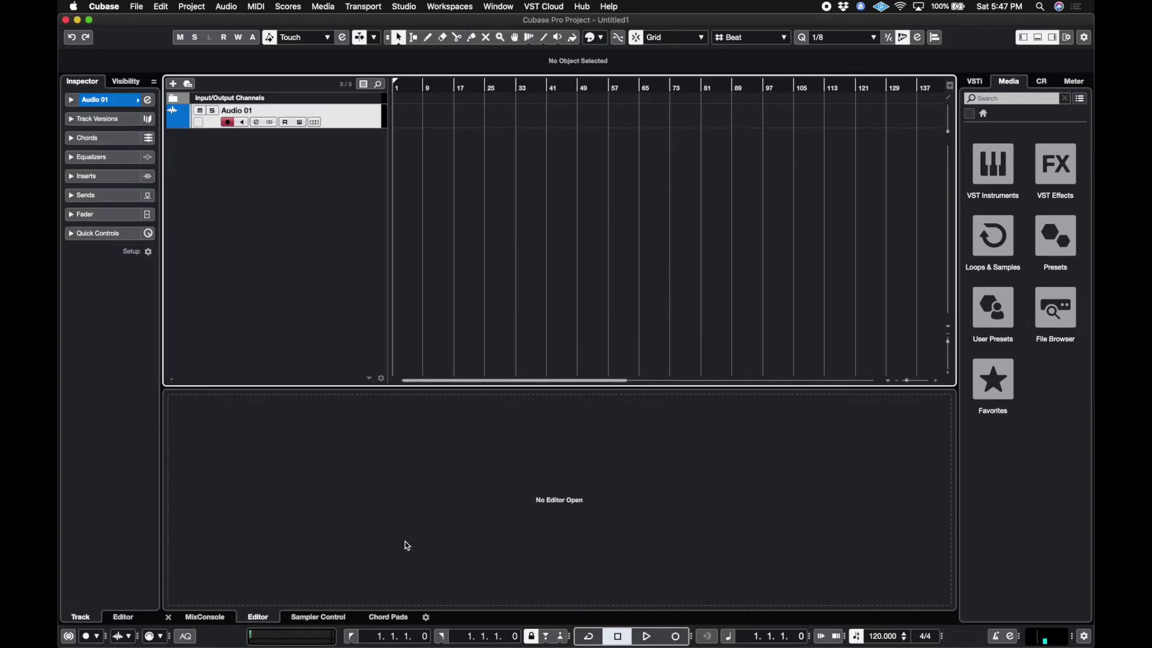
click(675, 636)
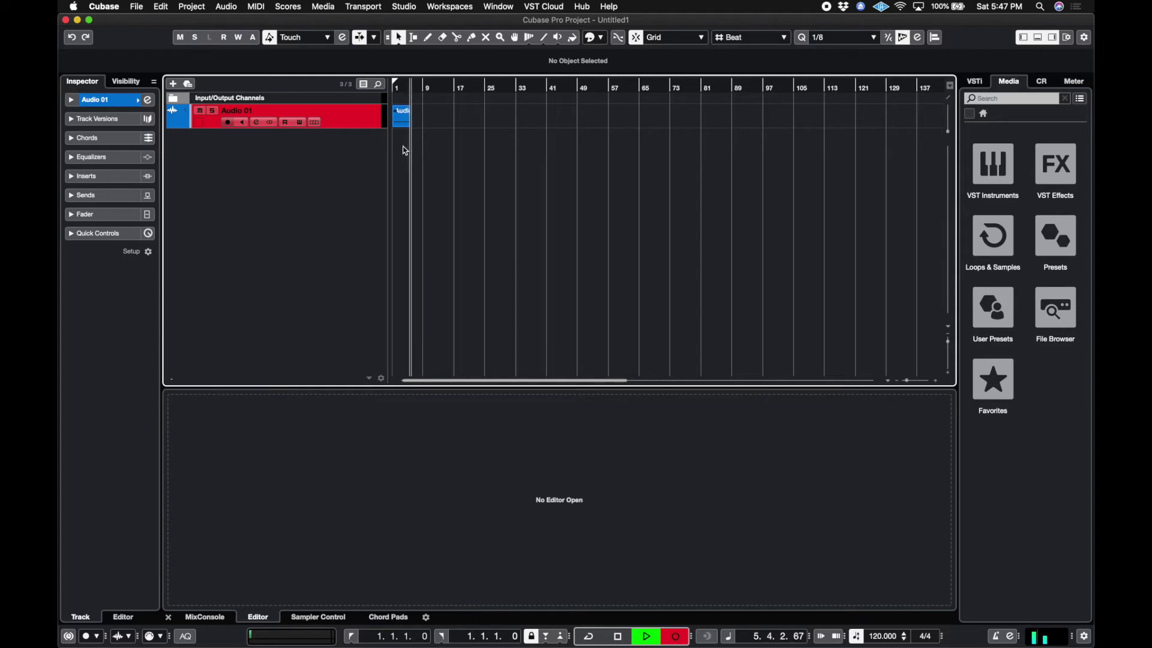
Step: Stop recording, play back the new Audio 01_01 take, then stop at bar 1
key(space)
click(398, 122)
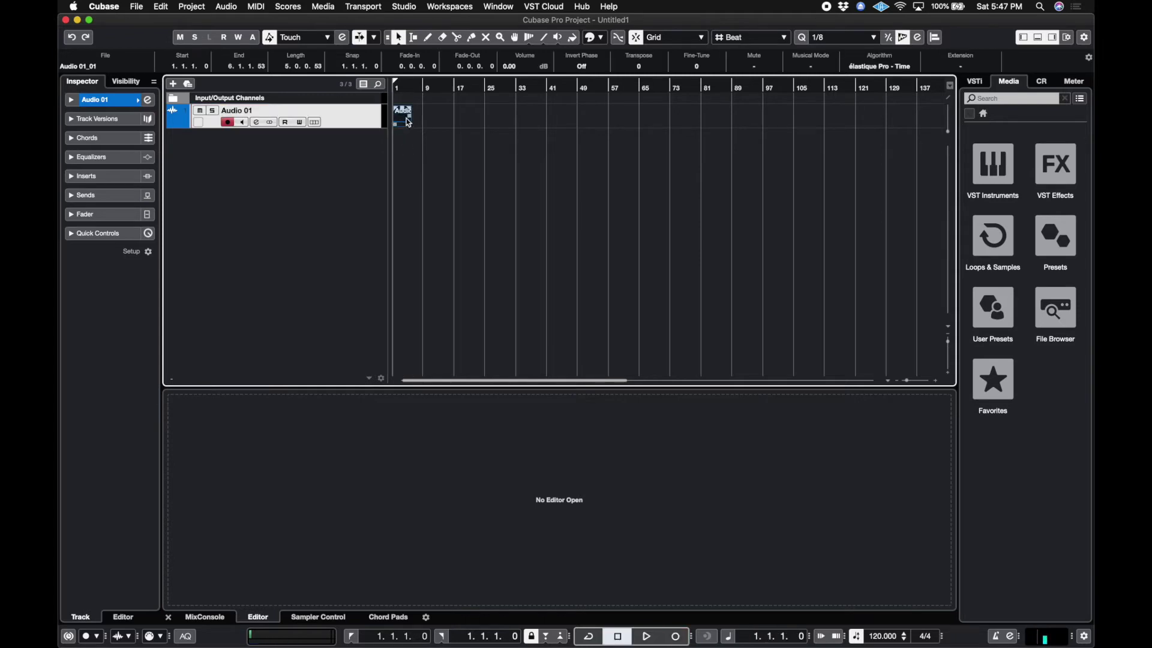
click(421, 160)
key(space)
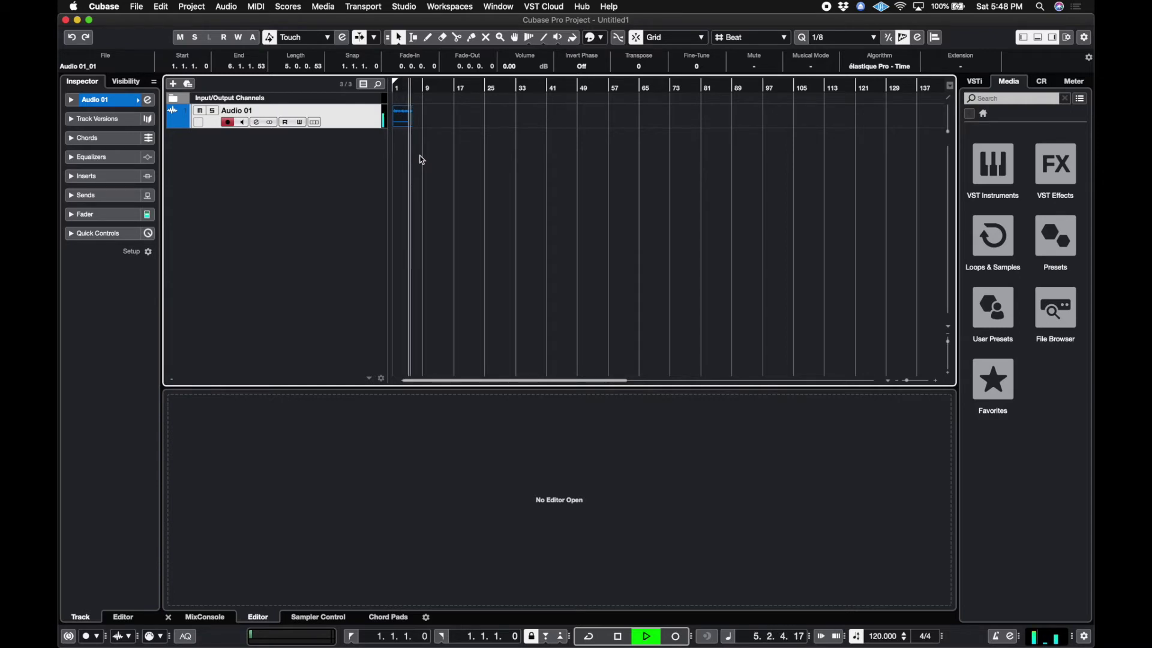
key(space)
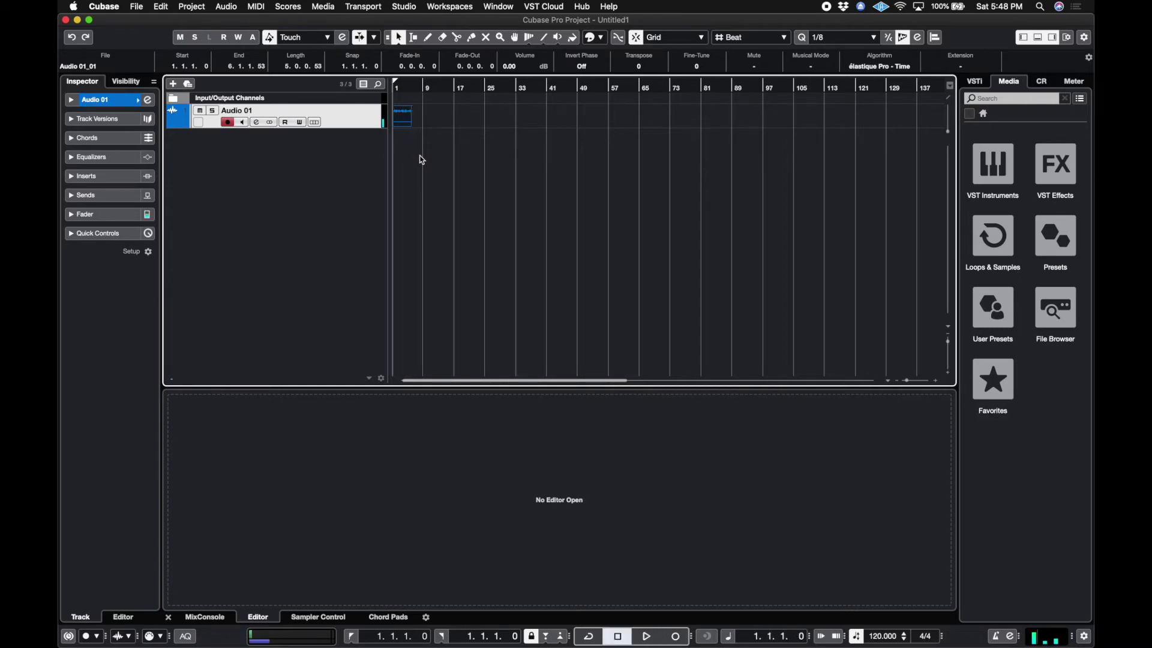
Step: Find Audio 01_01.wav in Sessions > Cubase > Producer Dudes > Video 1 > Audio and drag it to bar 1 of Audio 01
mouse_move(474, 643)
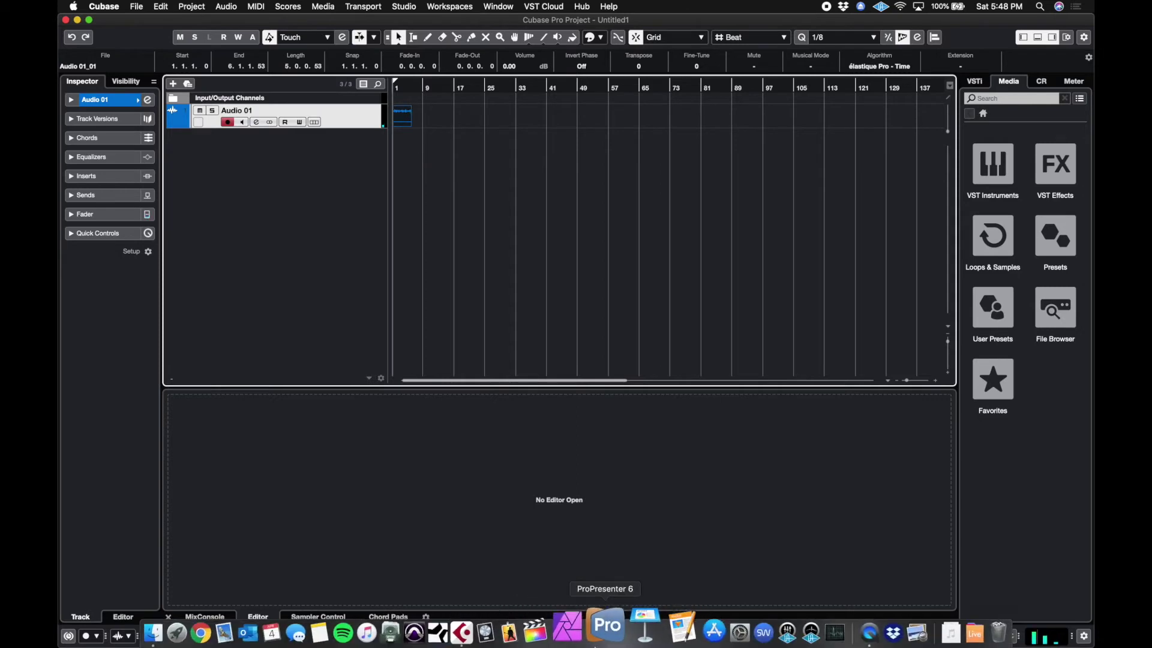
click(199, 627)
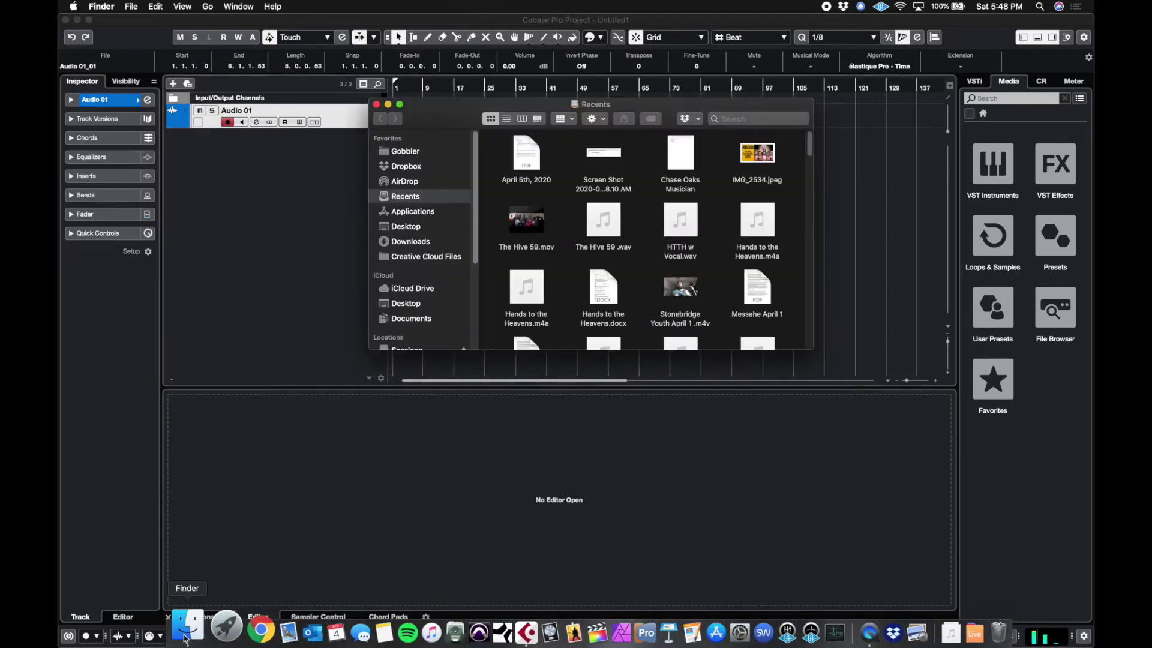
click(408, 348)
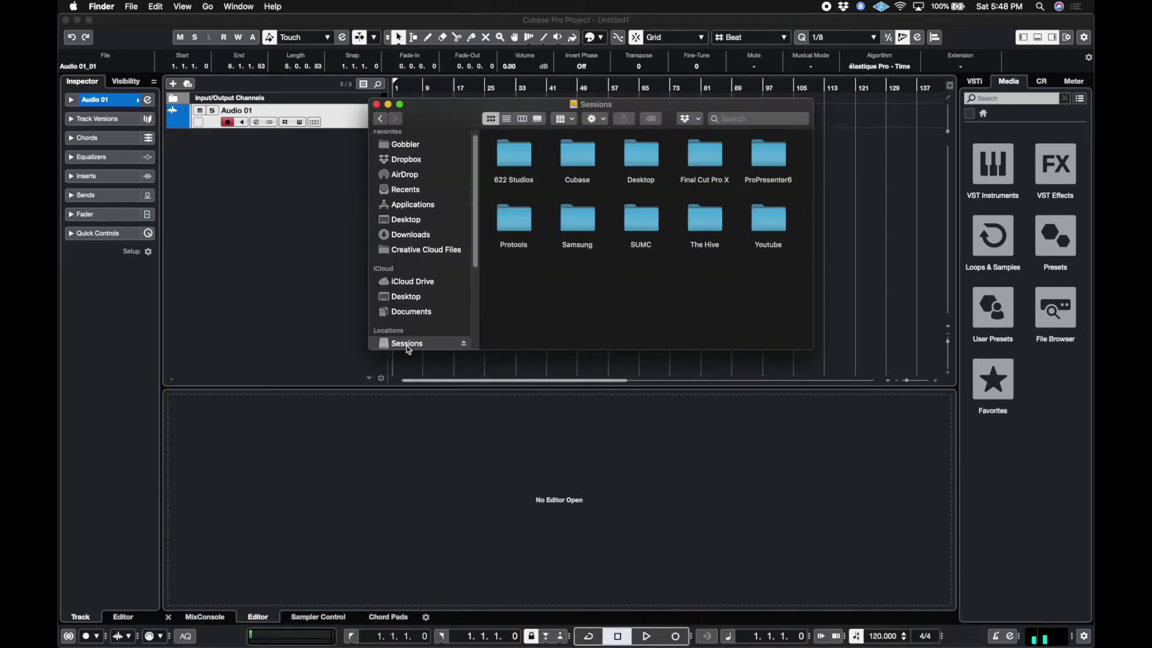
double_click(577, 154)
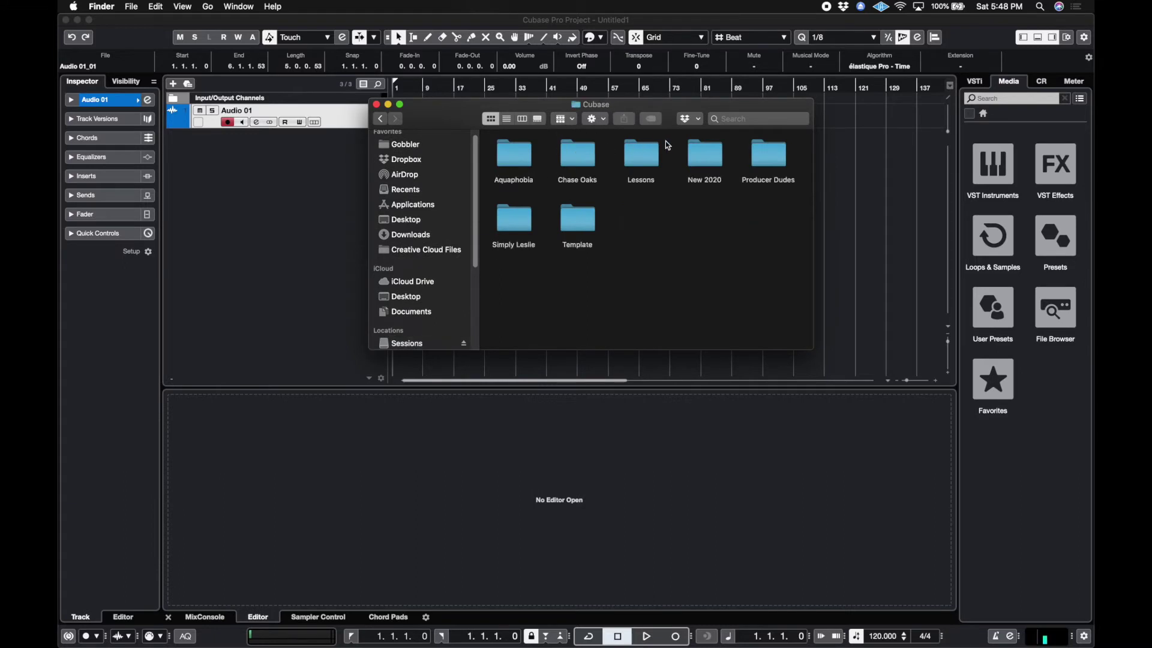
double_click(768, 153)
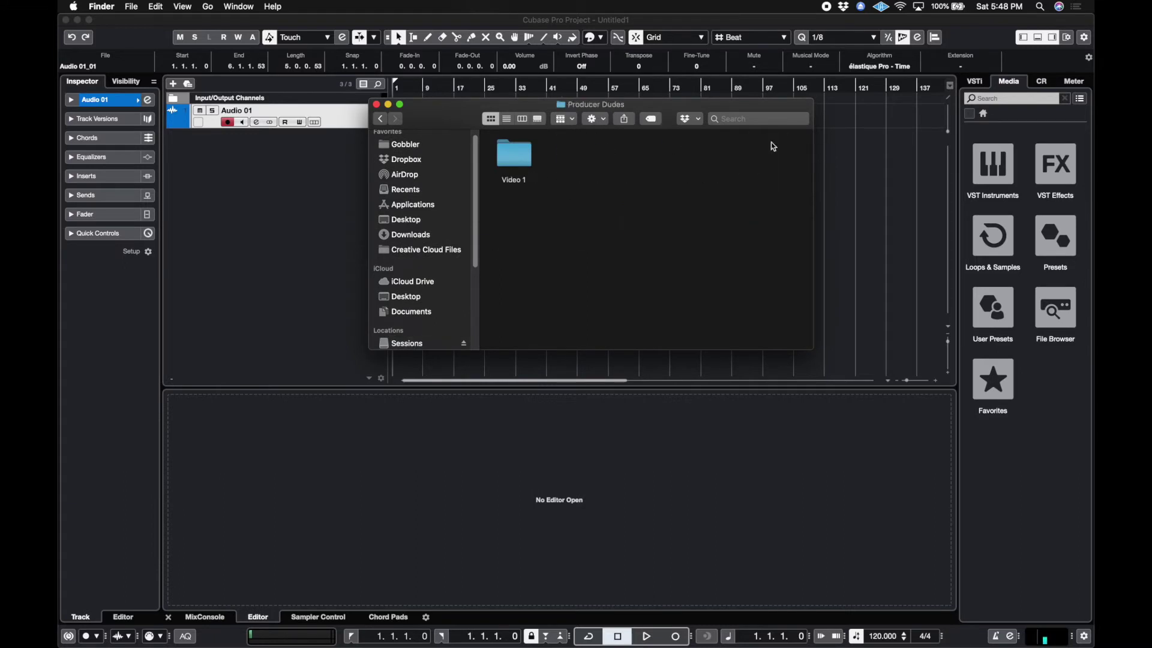
double_click(537, 168)
double_click(514, 155)
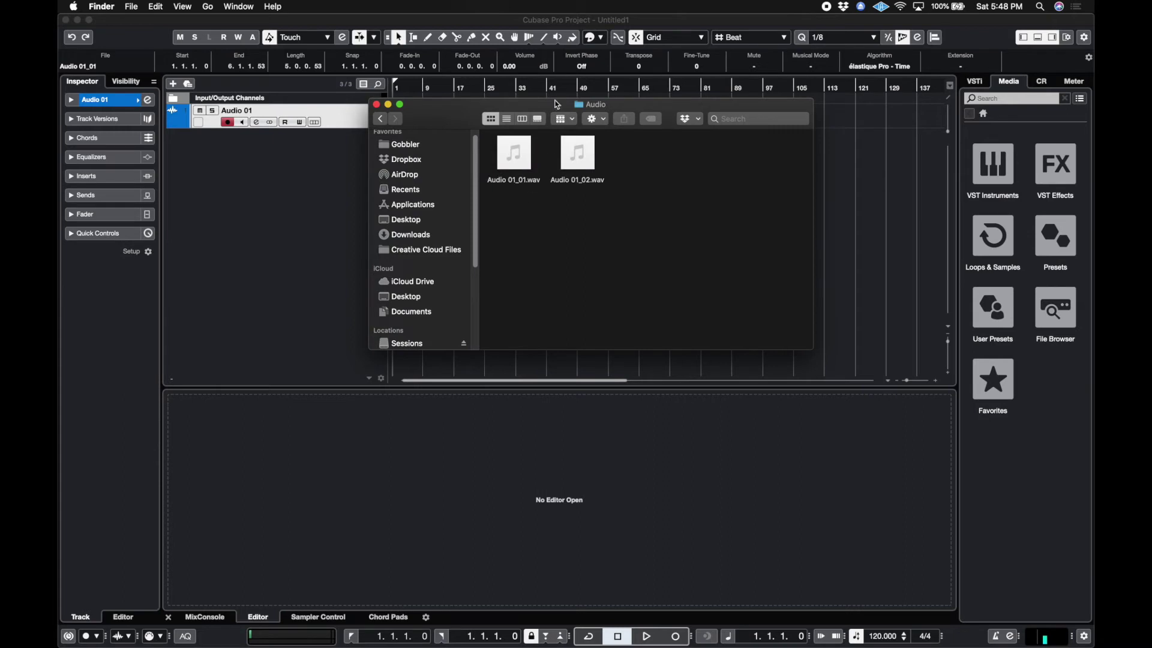
drag(549, 105, 477, 157)
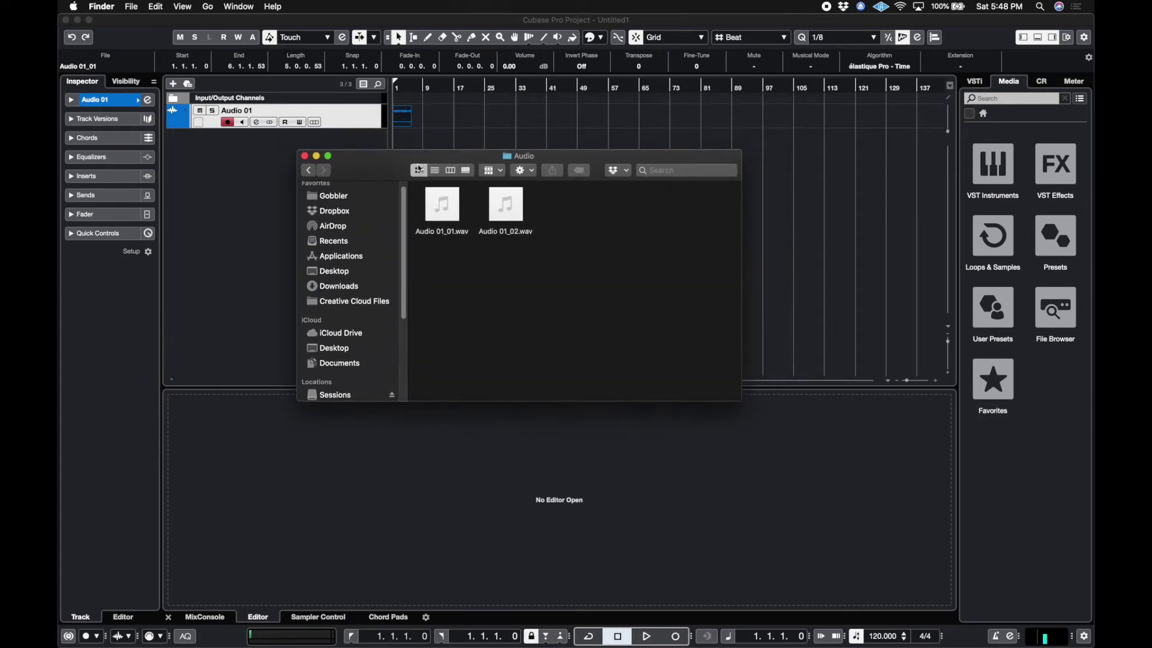
drag(442, 197, 404, 128)
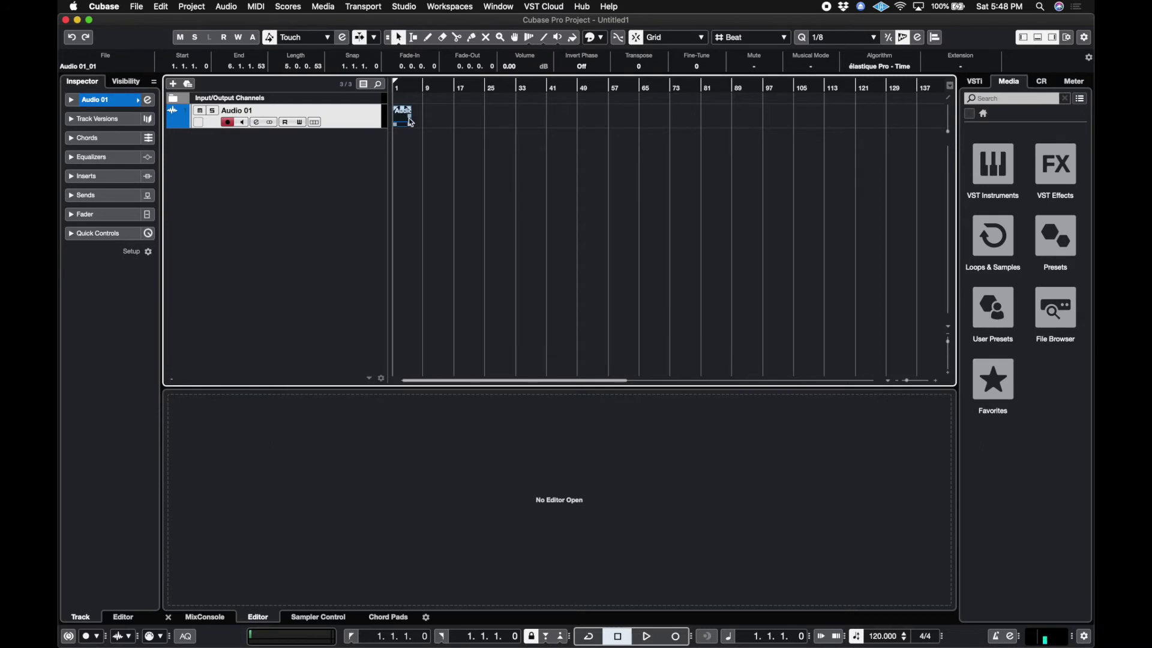
Step: Show the Audio 01_01 event in the Sample Editor and close the Finder window
double_click(410, 122)
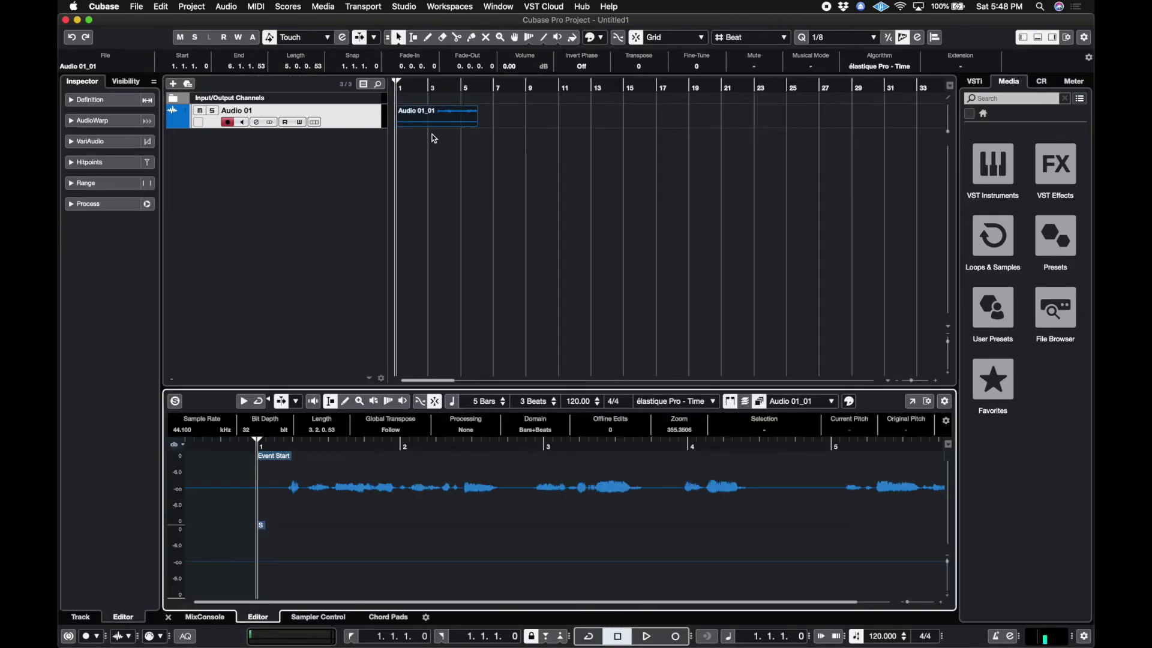
key(super+Tab)
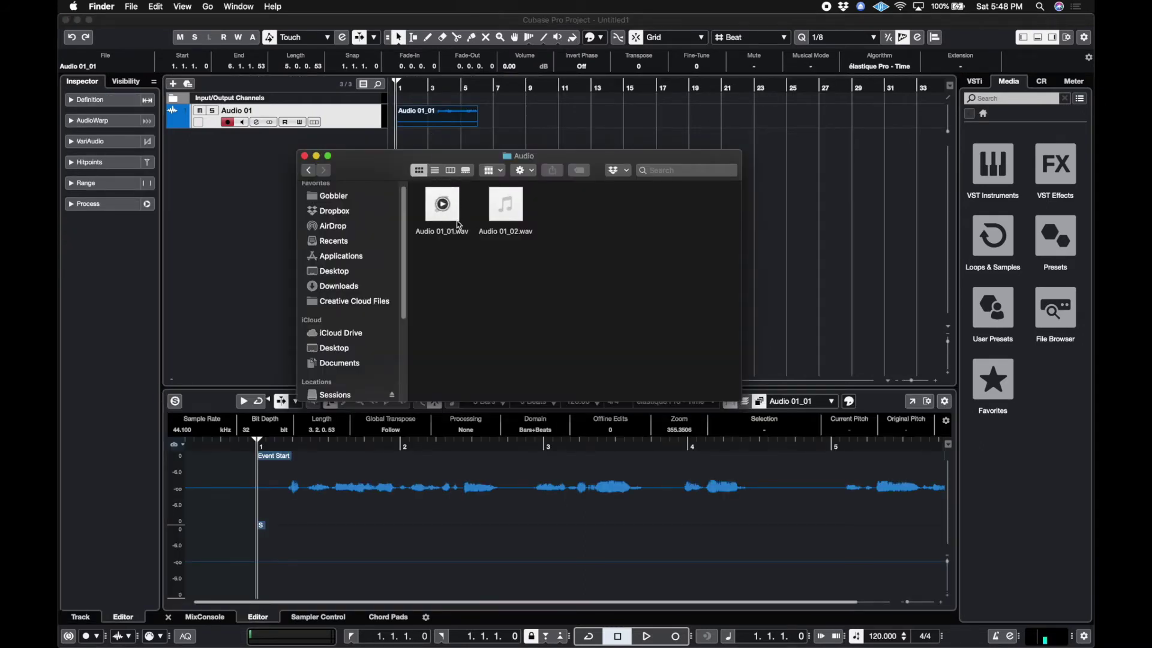
click(308, 171)
click(305, 157)
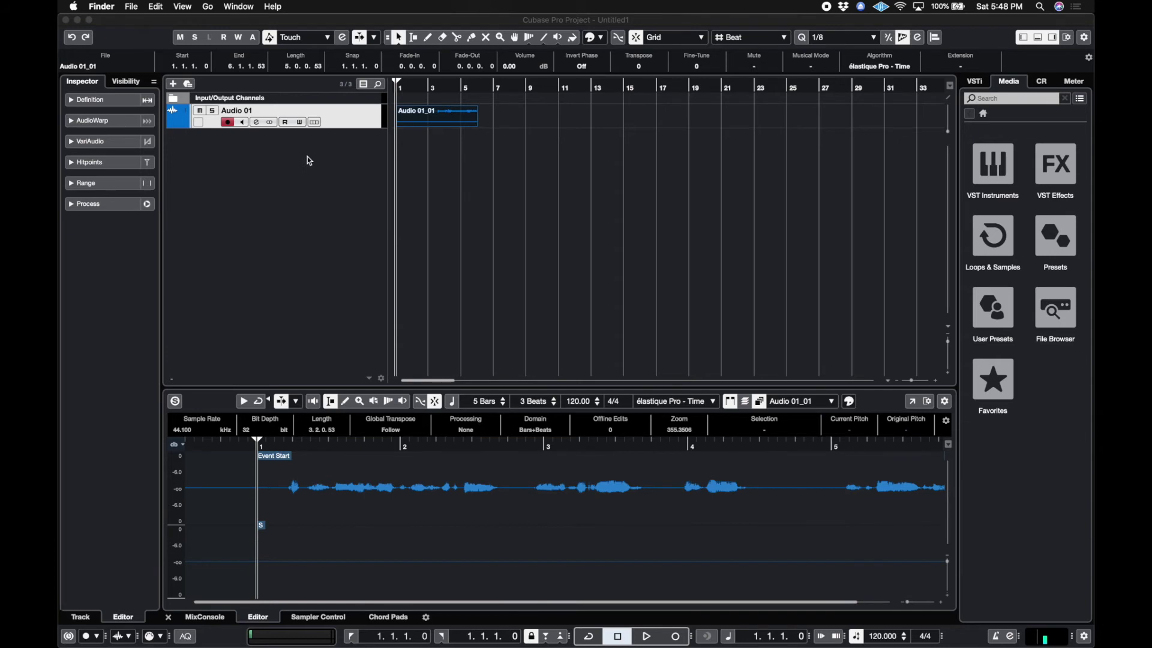
Step: Browse the VST Instruments list in the right zone's Media tab
click(977, 174)
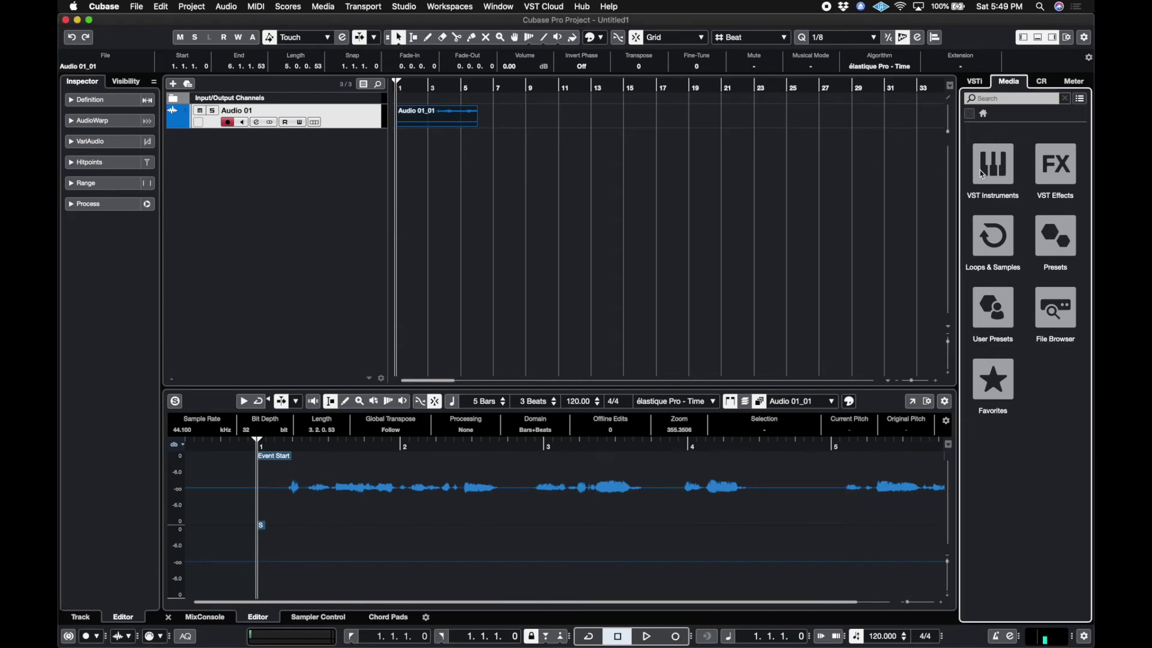
click(978, 175)
scroll(992, 360, down, 5)
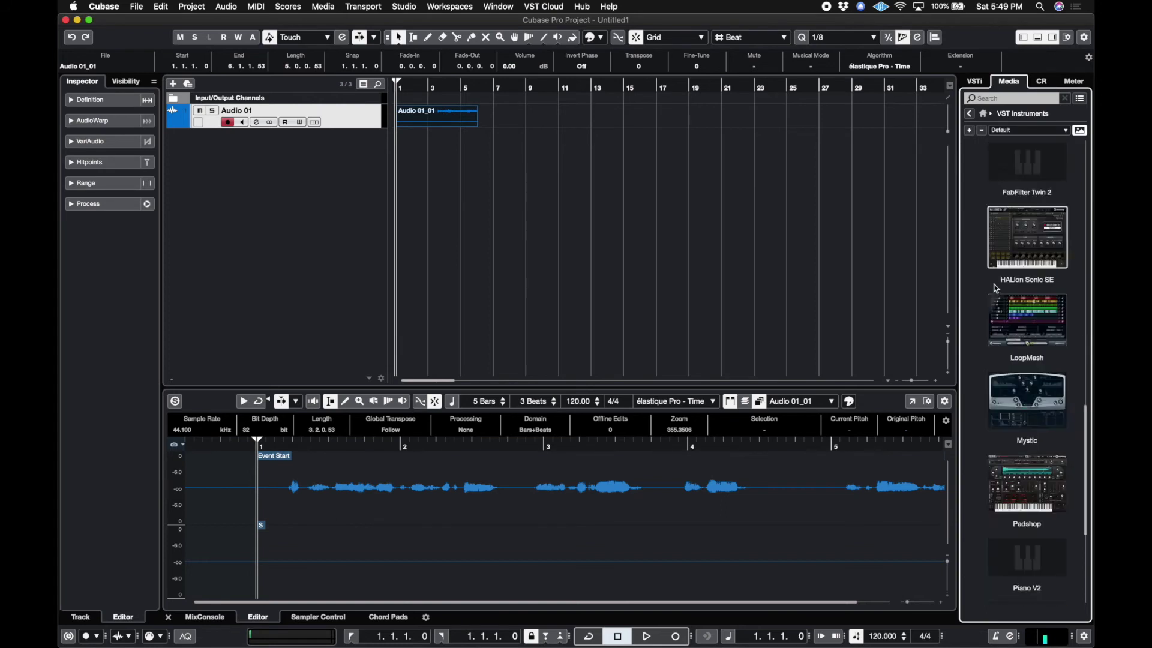
scroll(996, 288, up, 10)
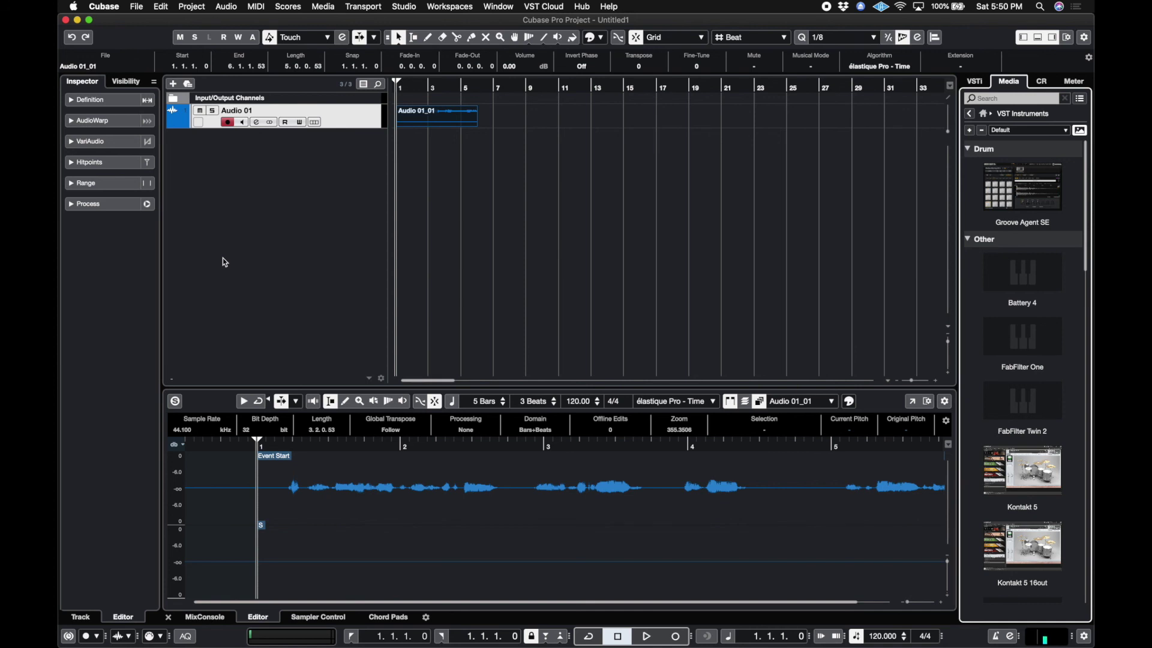
Step: Save the project as 'Video 1', replacing the Untitled name
key(super+shift+s)
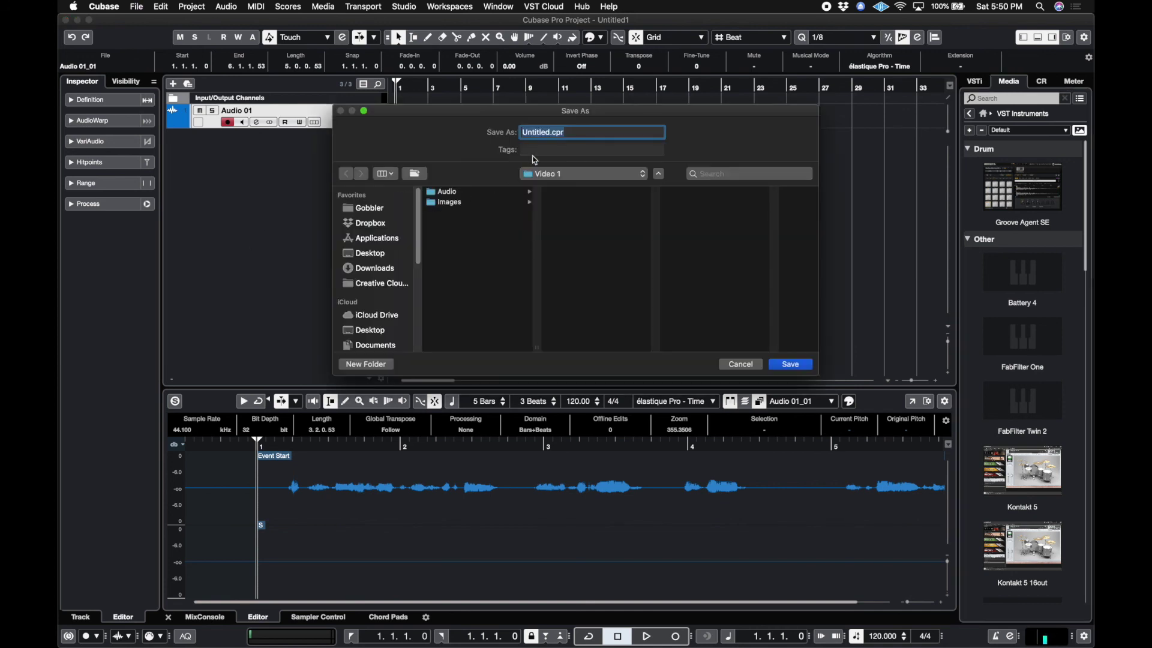
click(548, 131)
key(BackSpace)
key(BackSpace)
key(BackSpace)
key(BackSpace)
key(BackSpace)
key(BackSpace)
key(BackSpace)
key(BackSpace)
text(Video 1)
key(Return)
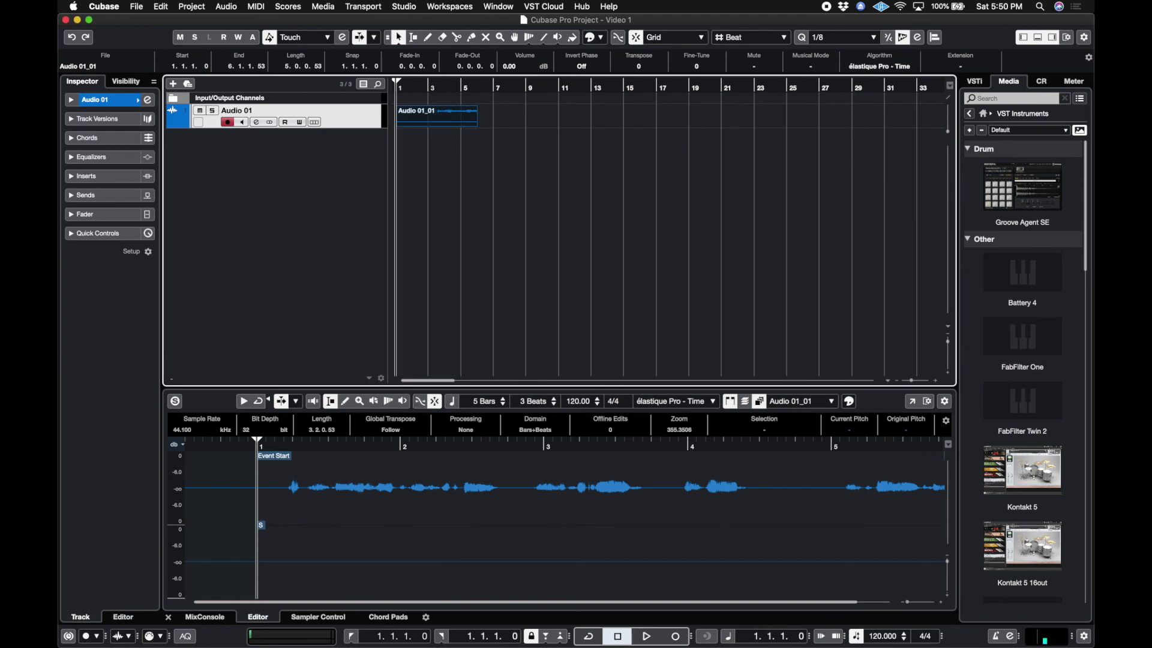
mouse_move(255, 643)
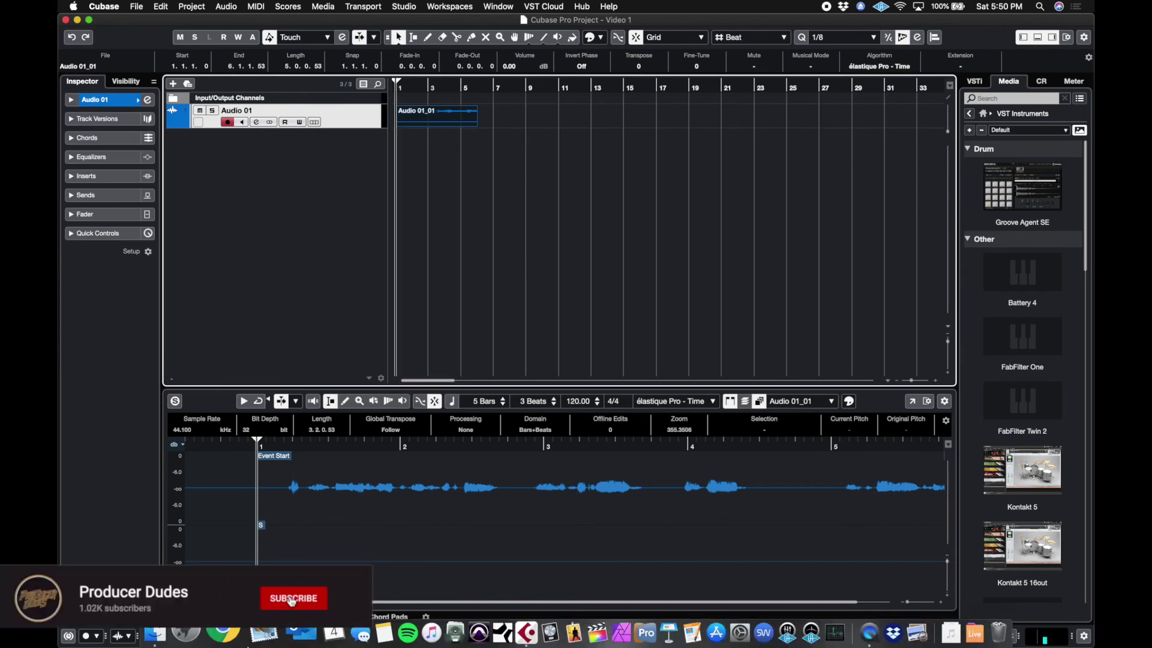